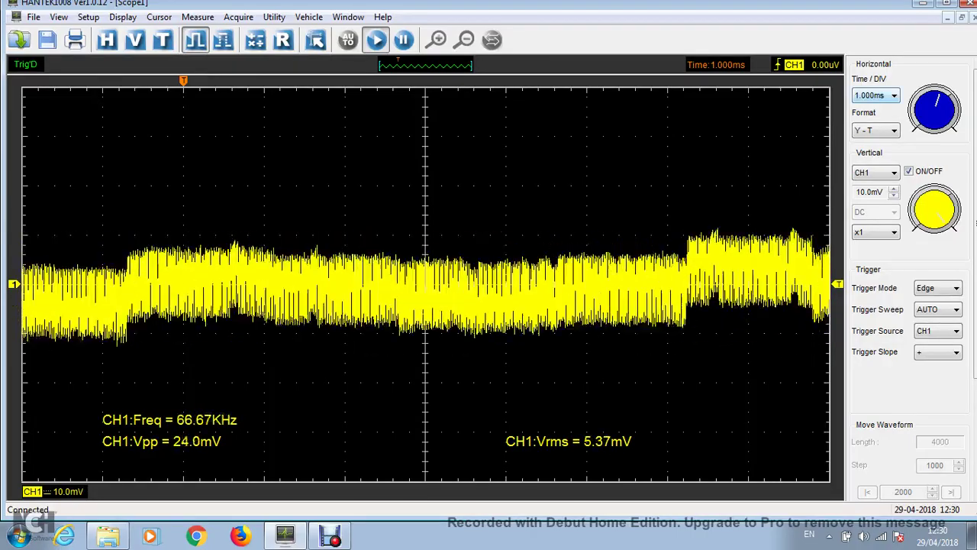
Change the Time/DIV setting to 20.00us so CH1 reads about 6.35mV Vpp
{"action": "key", "text": "alt+Down"}
{"action": "key", "text": "Up"}
{"action": "key", "text": "Up"}
{"action": "key", "text": "Up"}
{"action": "key", "text": "Up"}
{"action": "key", "text": "Up"}
{"action": "key", "text": "Up"}
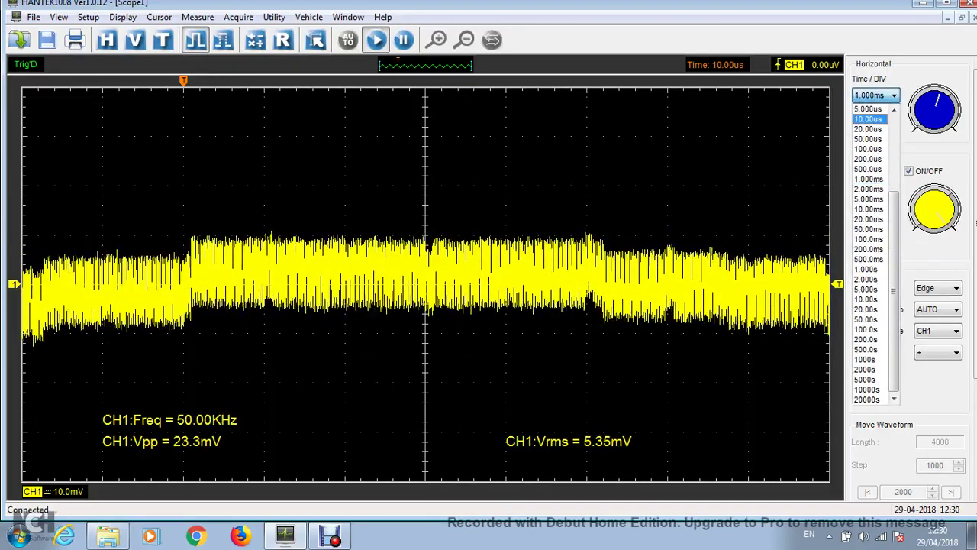
{"action": "key", "text": "Down"}
{"action": "key", "text": "Return"}
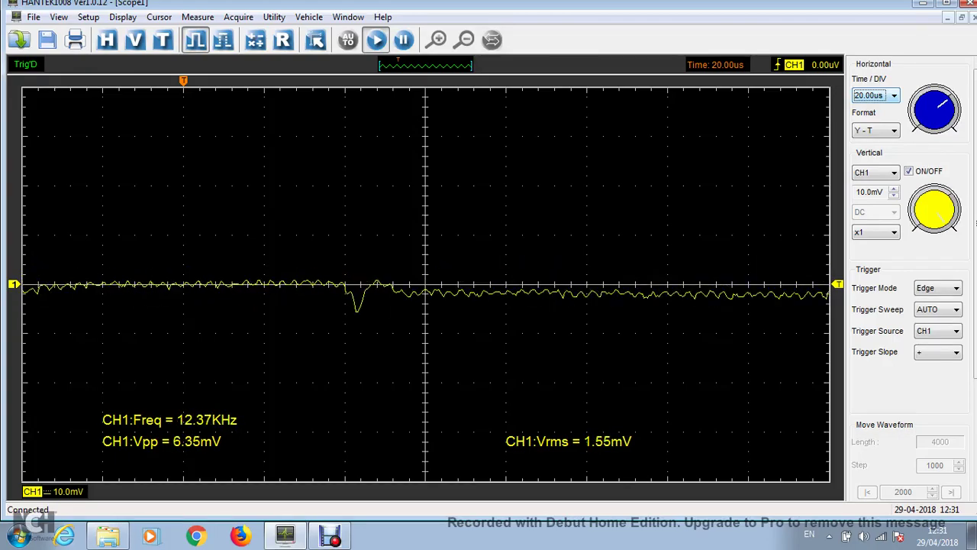
Change the Time/DIV setting to 1.000ms, passing 200.0us and 500.0us
{"action": "key", "text": "alt+Down"}
{"action": "key", "text": "Down"}
{"action": "key", "text": "Down"}
{"action": "key", "text": "Down"}
{"action": "key", "text": "Down"}
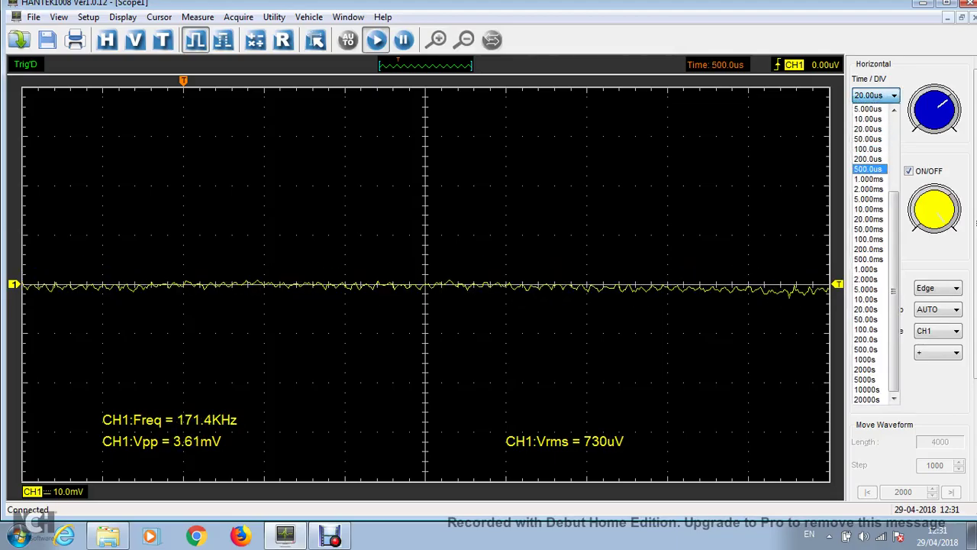
{"action": "key", "text": "Down"}
{"action": "key", "text": "Return"}
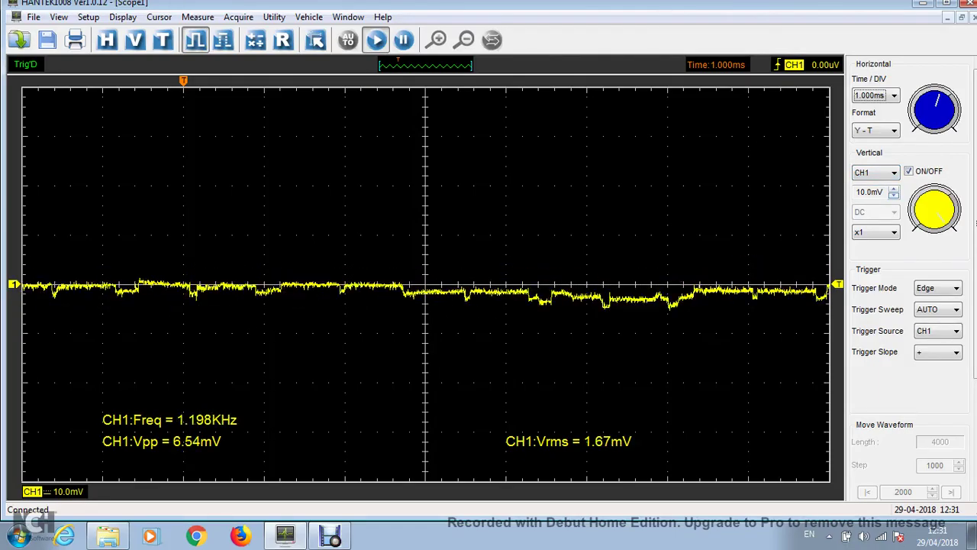
Step CH1 volts/div up through 20mV, 50mV, 100mV and 200mV to 500mV
{"action": "left_click", "coordinate": [894, 189]}
{"action": "left_click", "coordinate": [894, 189]}
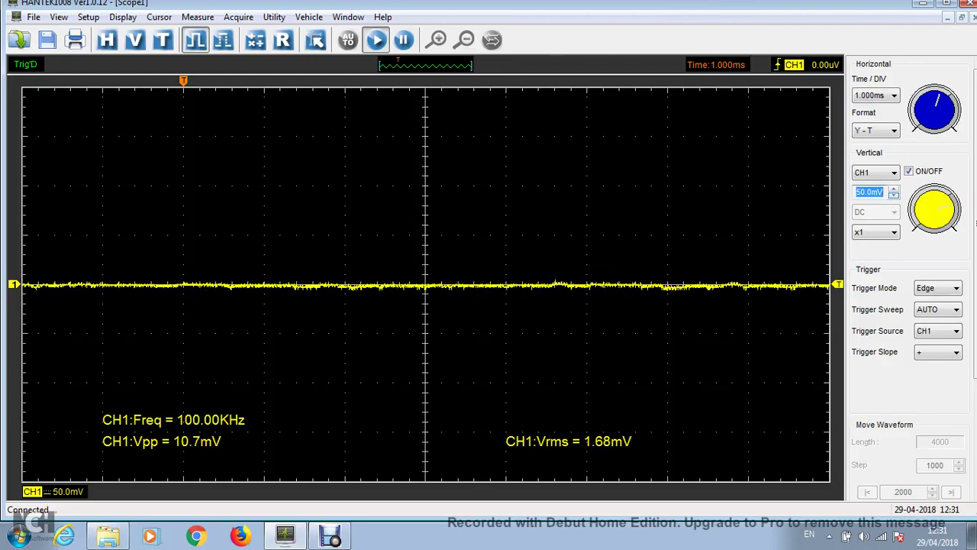
{"action": "left_click", "coordinate": [894, 189]}
{"action": "left_click", "coordinate": [894, 190]}
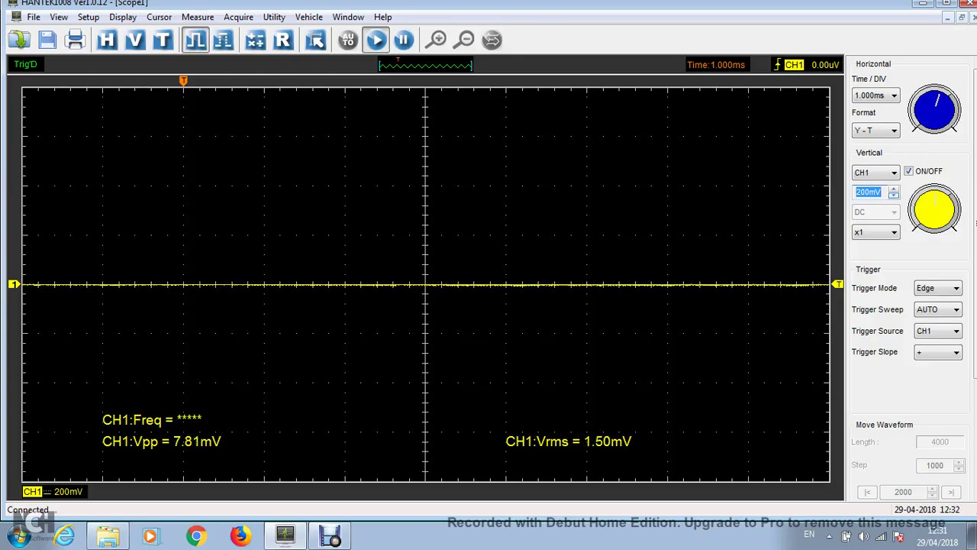
{"action": "left_click", "coordinate": [894, 190]}
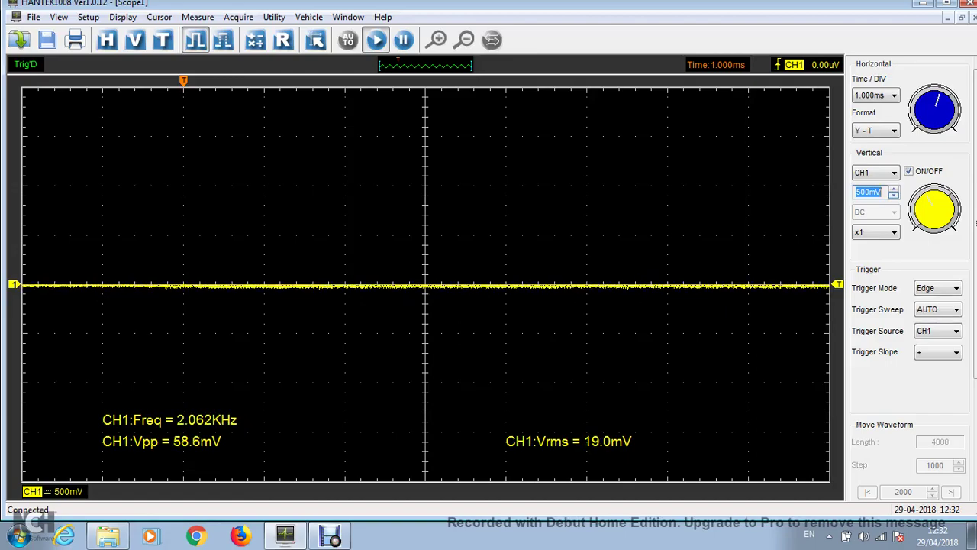
Choose 20.00ms in the Time/DIV list, giving a steady level near 482mV Vrms
{"action": "left_click", "coordinate": [894, 96]}
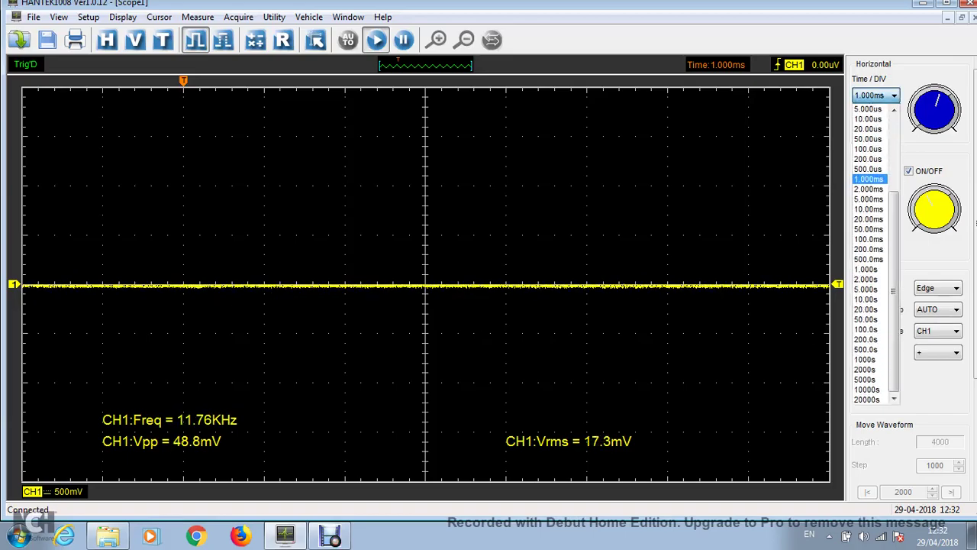
{"action": "key", "text": "Down"}
{"action": "key", "text": "Down"}
{"action": "key", "text": "Down"}
{"action": "key", "text": "Down"}
{"action": "key", "text": "Down"}
{"action": "key", "text": "Down"}
{"action": "key", "text": "Return"}
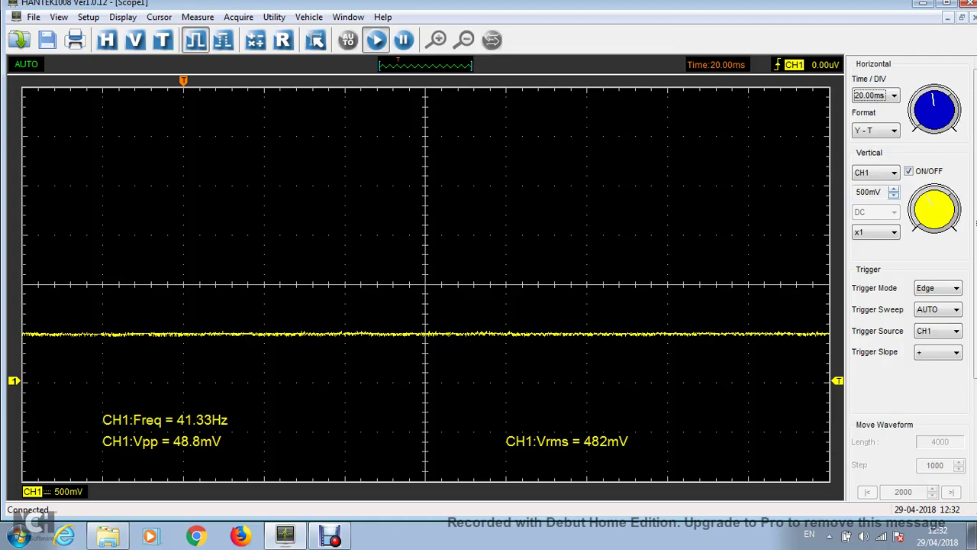
Compare CH1 at 200mV and 500mV per division, ending on 200mV/div
{"action": "left_click", "coordinate": [893, 195]}
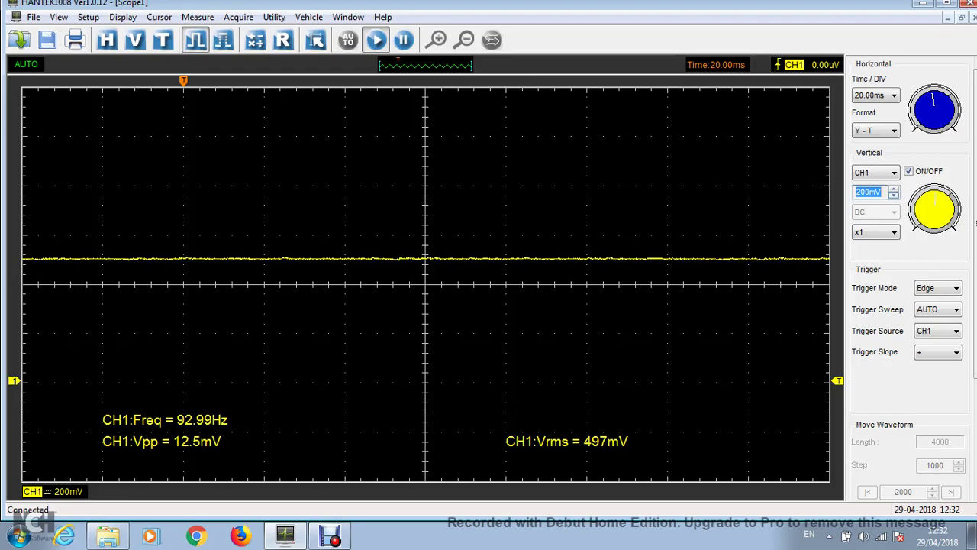
{"action": "key", "text": "Up"}
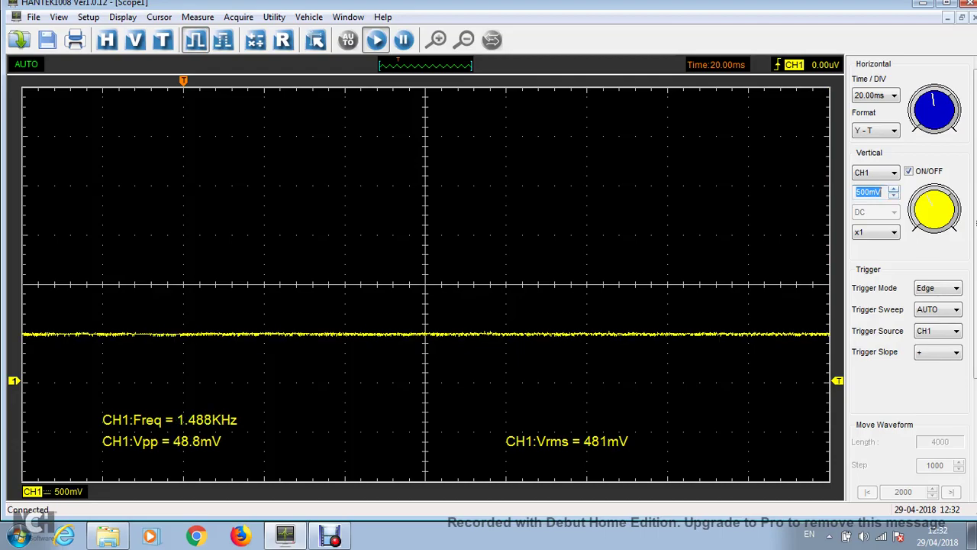
{"action": "key", "text": "Down"}
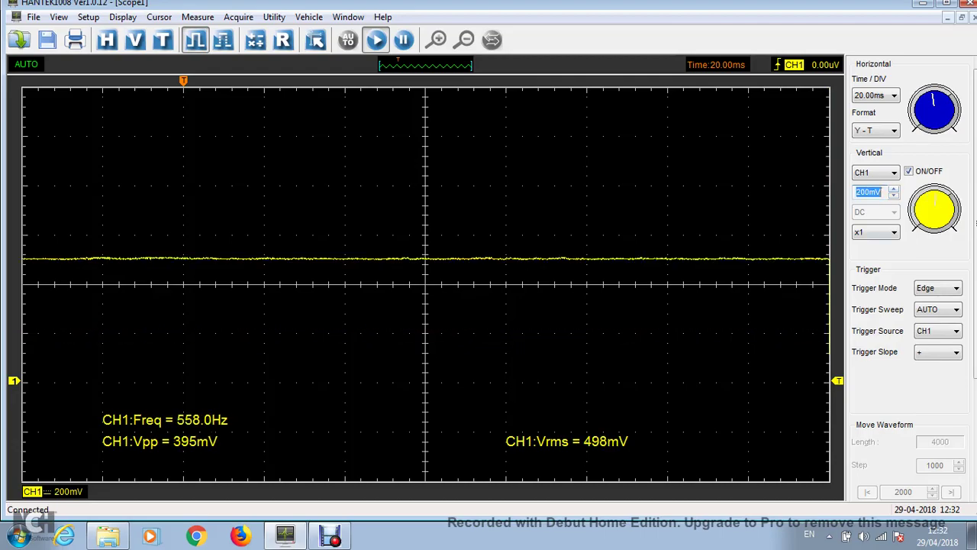